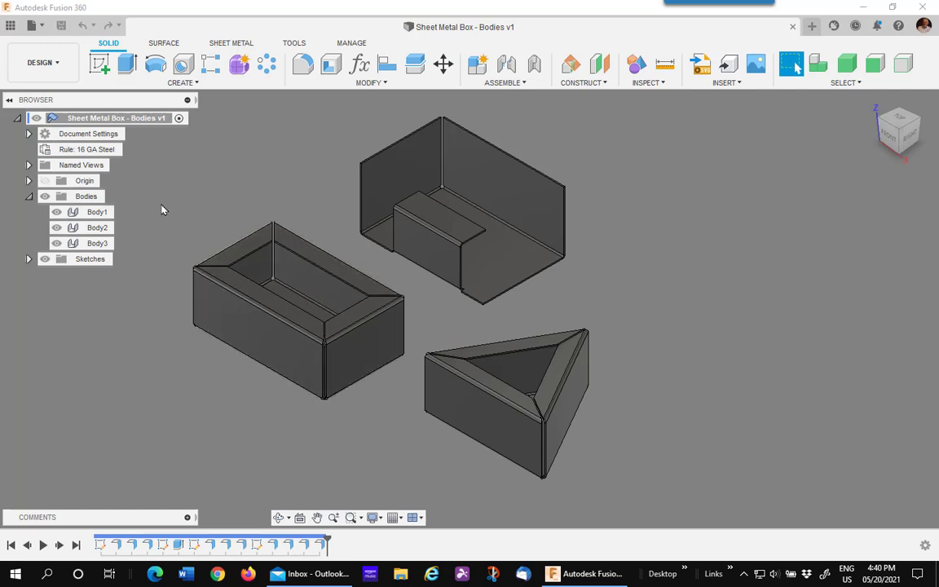
Step: Try to create a component directly from the rectangular box's sheet metal body, Body1
{"action": "right_click", "coordinate": [90, 217]}
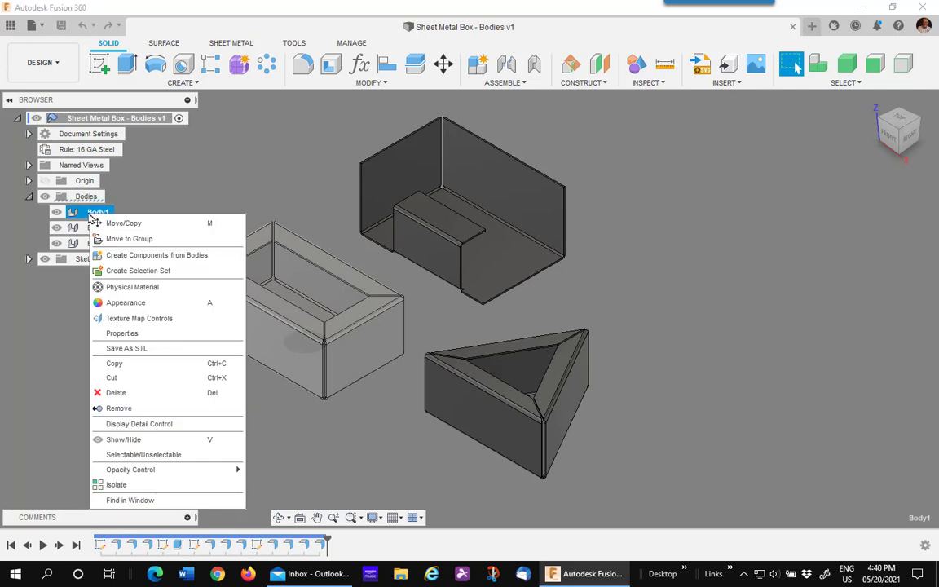
{"action": "left_click", "coordinate": [147, 255]}
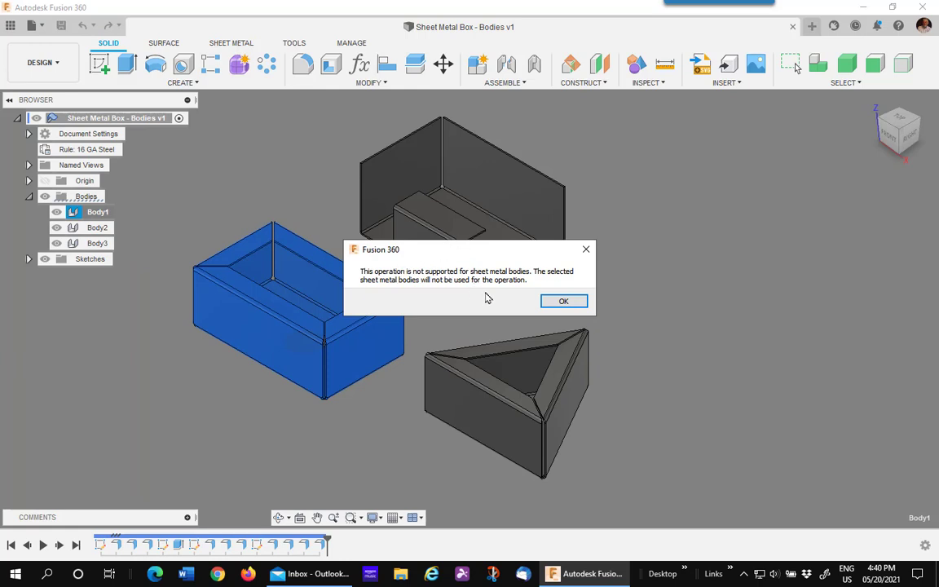
{"action": "left_click", "coordinate": [561, 301]}
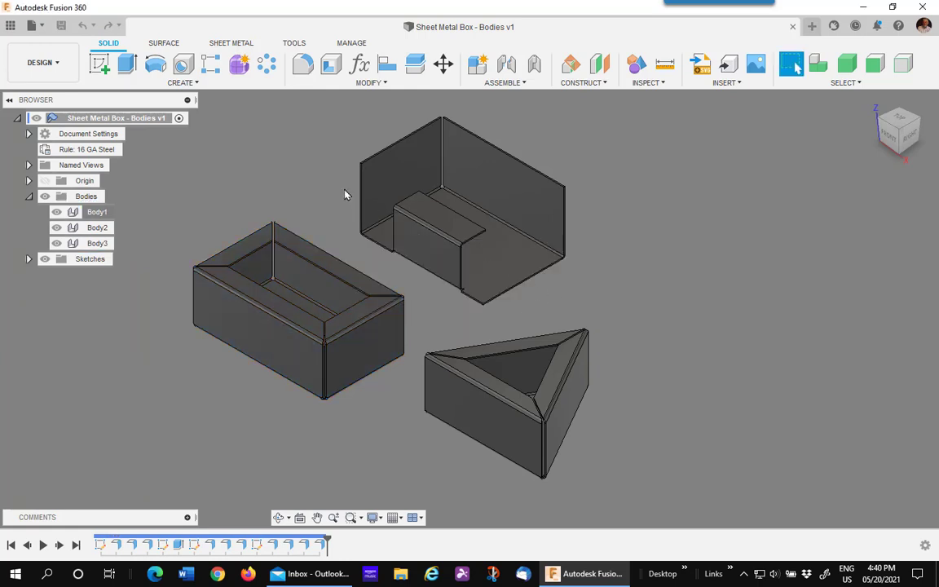
{"action": "left_click", "coordinate": [188, 82]}
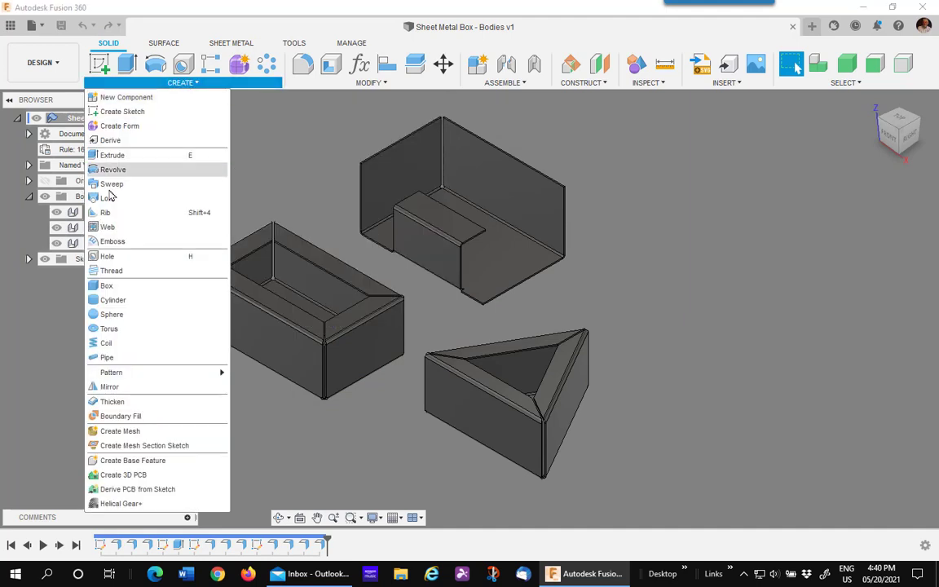
{"action": "left_click", "coordinate": [53, 308]}
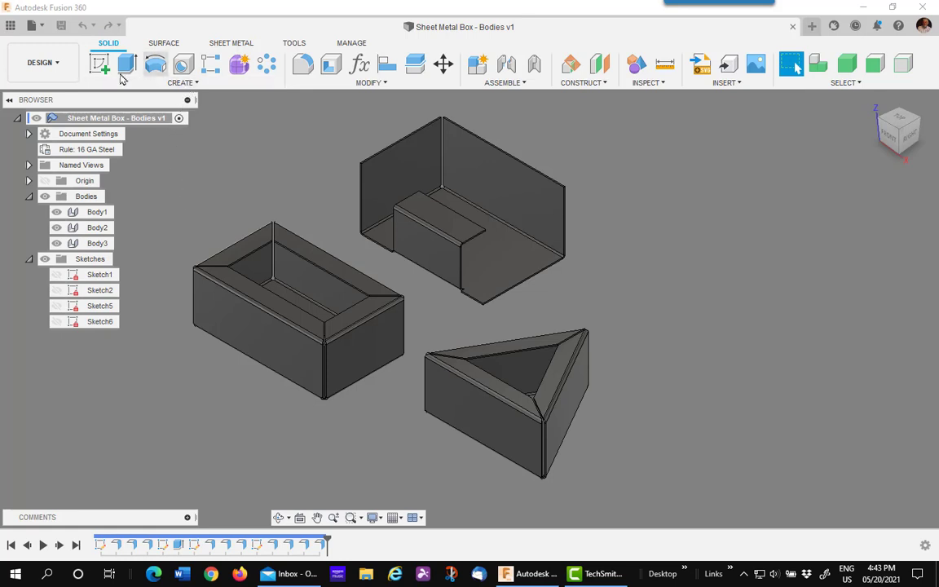
Step: Use Boundary Fill on the rectangular box, Body1, selecting its cell with the New Component operation and Remove Tools enabled
{"action": "left_click", "coordinate": [193, 85]}
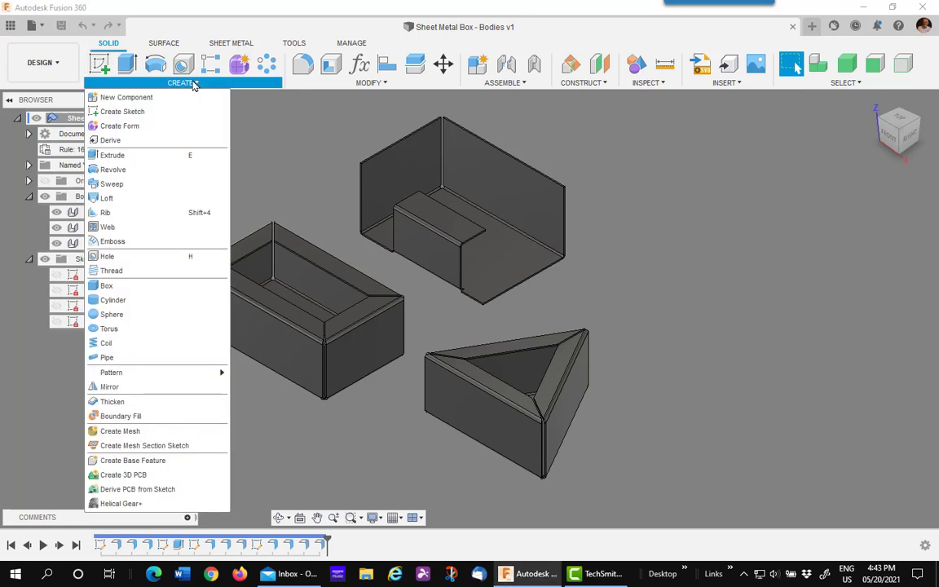
{"action": "left_click", "coordinate": [123, 417]}
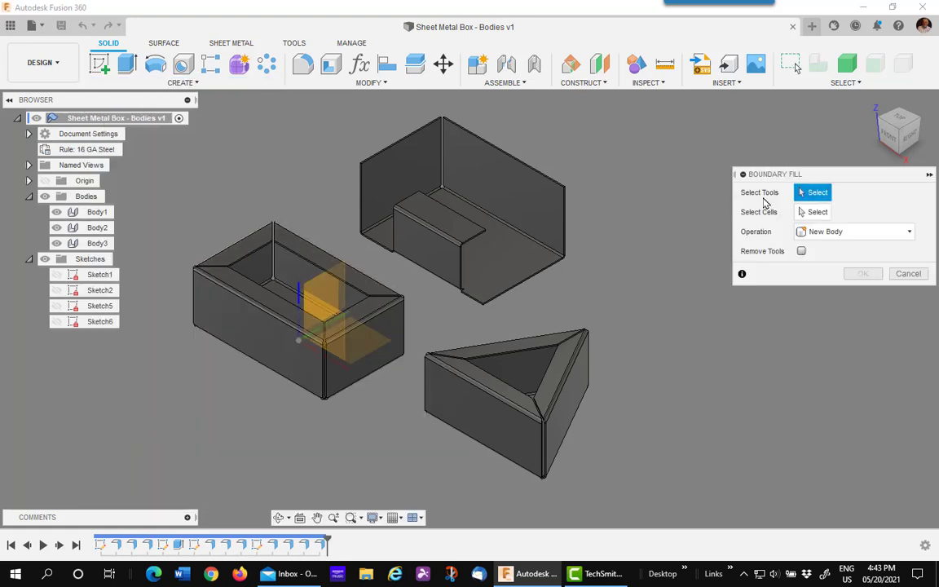
{"action": "left_click", "coordinate": [379, 310]}
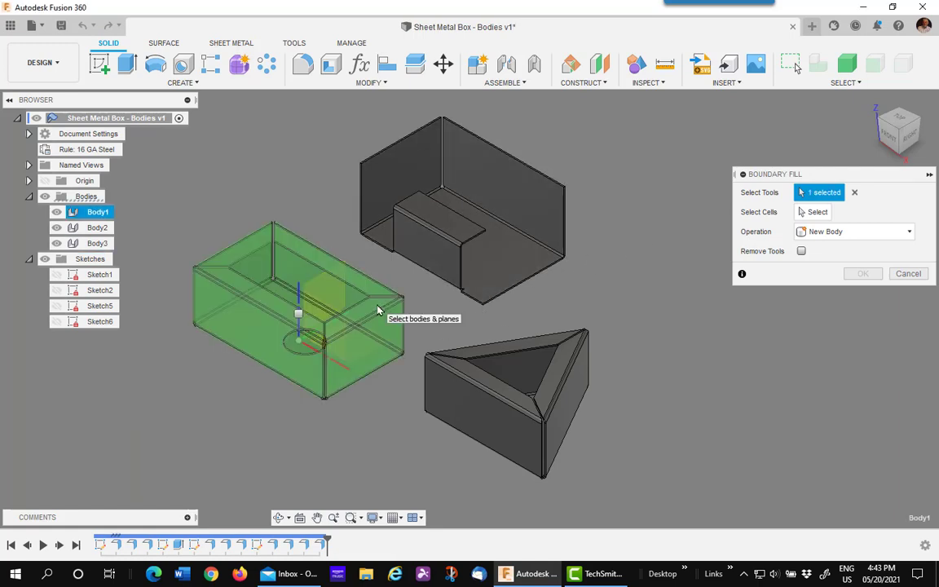
{"action": "left_click", "coordinate": [812, 212]}
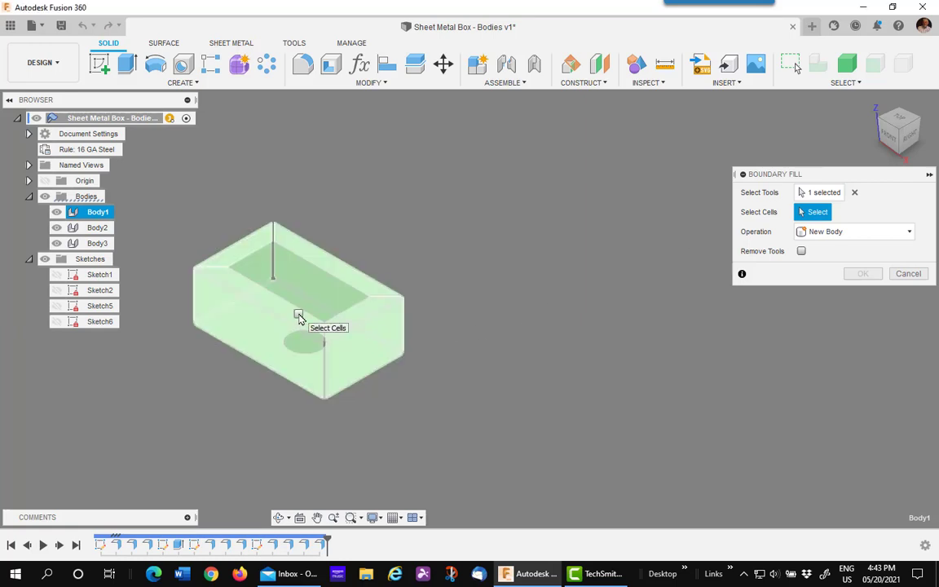
{"action": "left_click", "coordinate": [298, 314]}
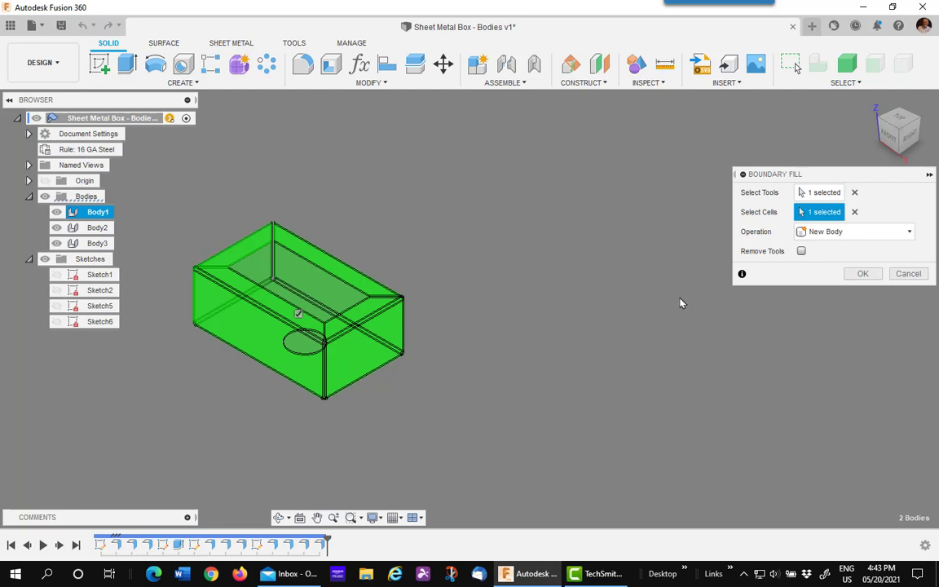
{"action": "left_click", "coordinate": [890, 233]}
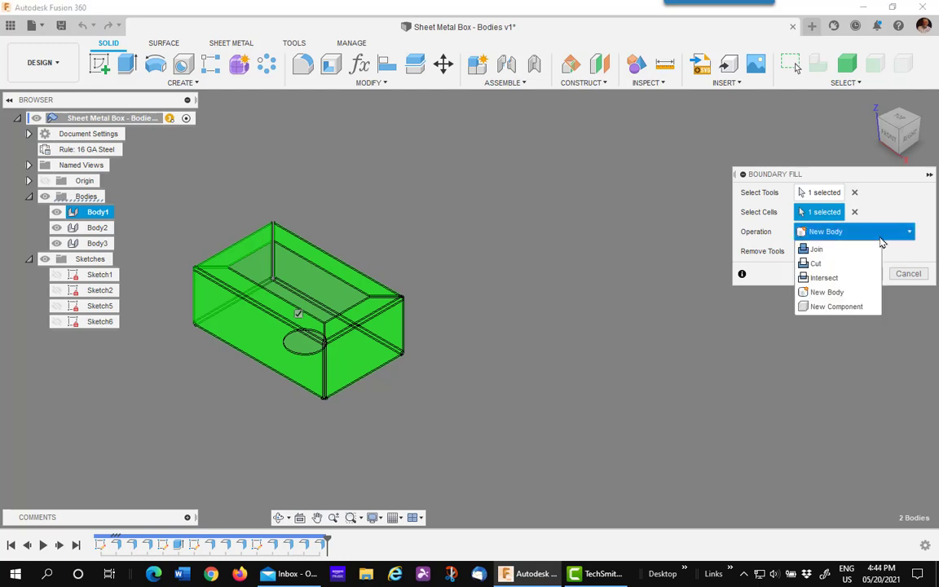
{"action": "left_click", "coordinate": [840, 307]}
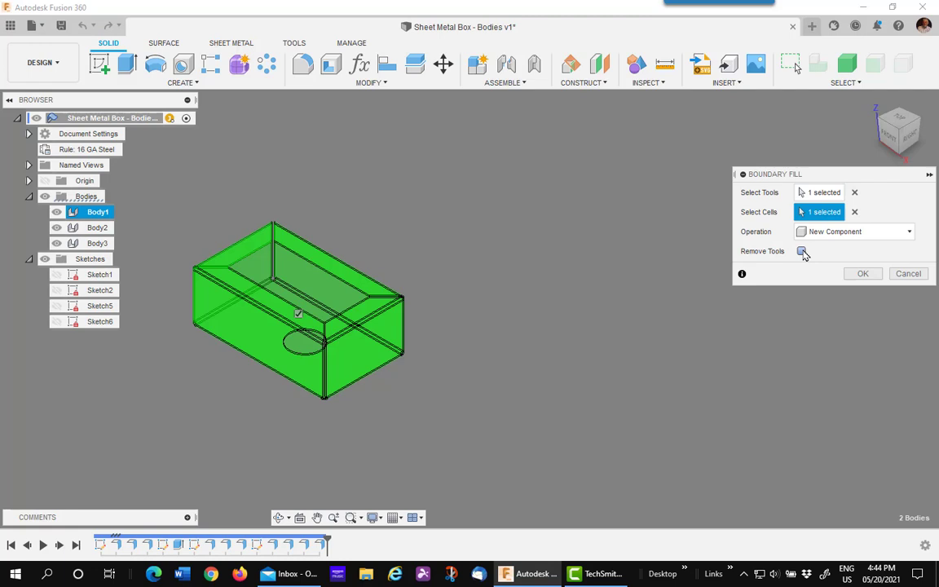
{"action": "left_click", "coordinate": [802, 252]}
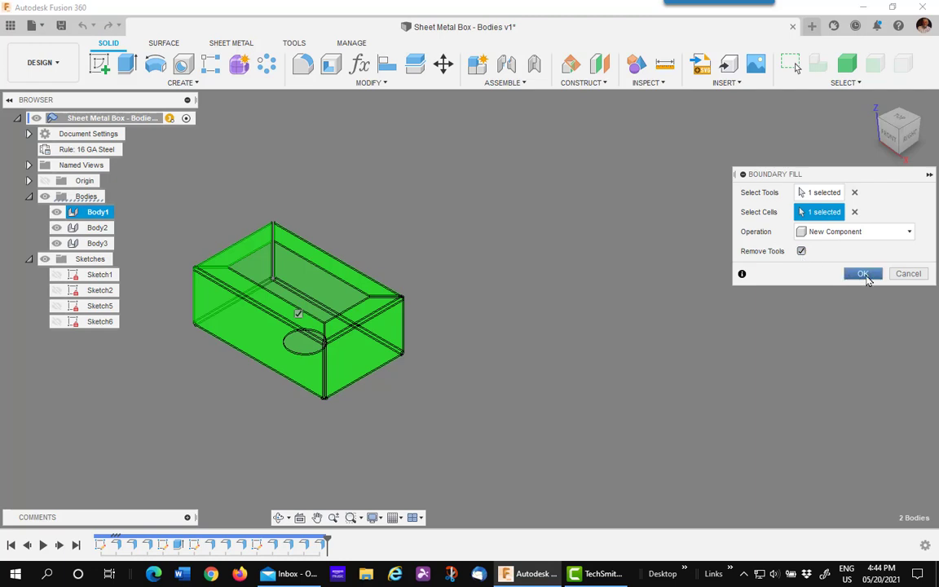
{"action": "left_click", "coordinate": [864, 274]}
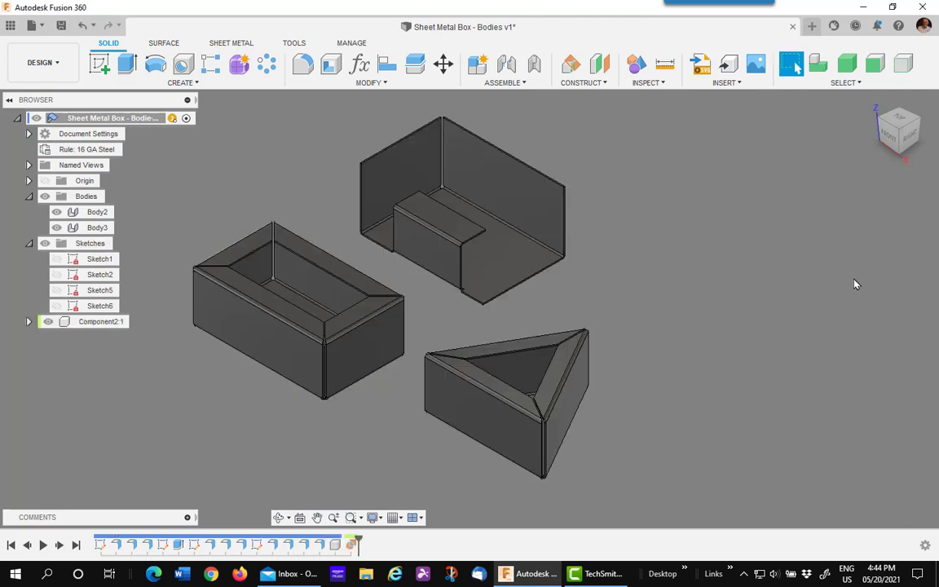
Step: Expand Component2:1 and its Bodies folder, and activate the component
{"action": "left_click", "coordinate": [29, 322]}
{"action": "left_click", "coordinate": [41, 353]}
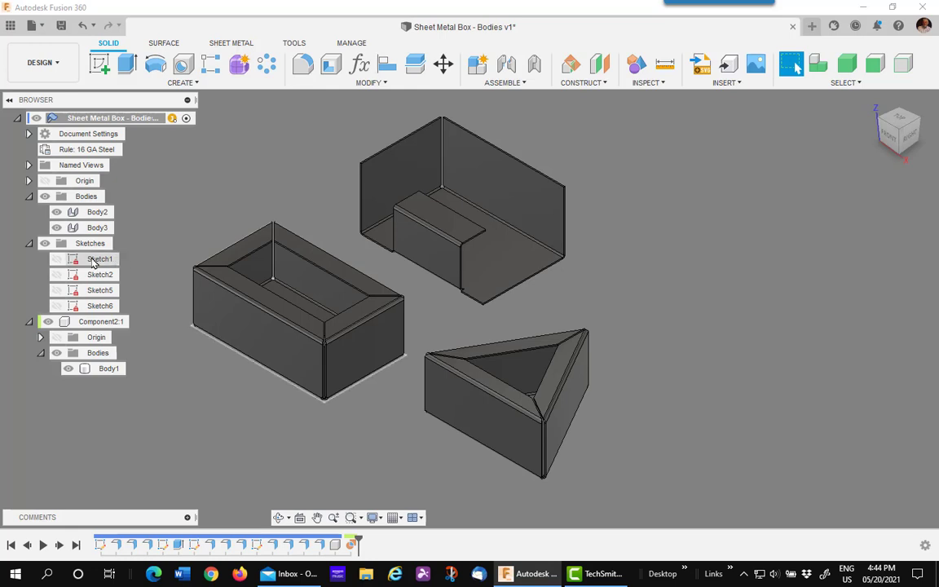
{"action": "key", "text": "ctrl+a"}
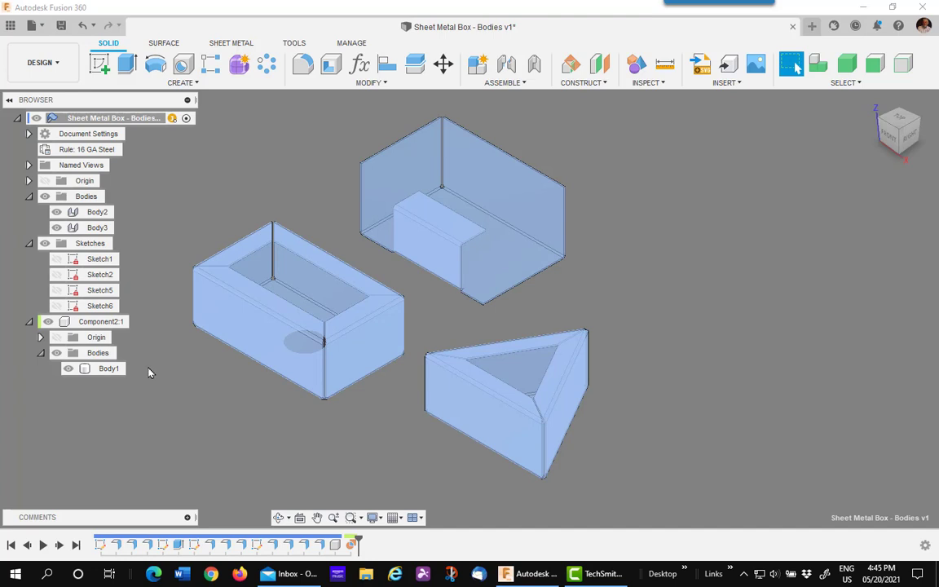
{"action": "left_click", "coordinate": [130, 322]}
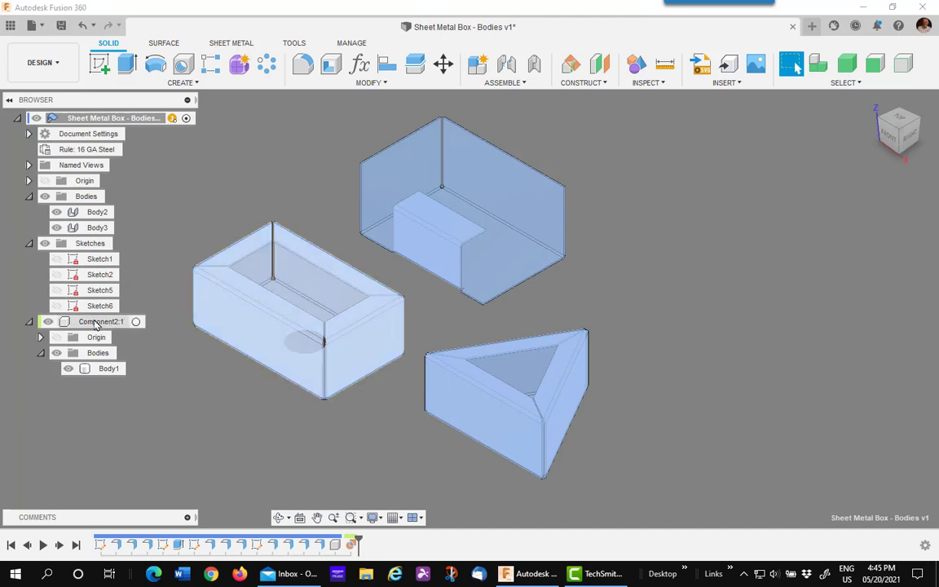
{"action": "left_click", "coordinate": [137, 323]}
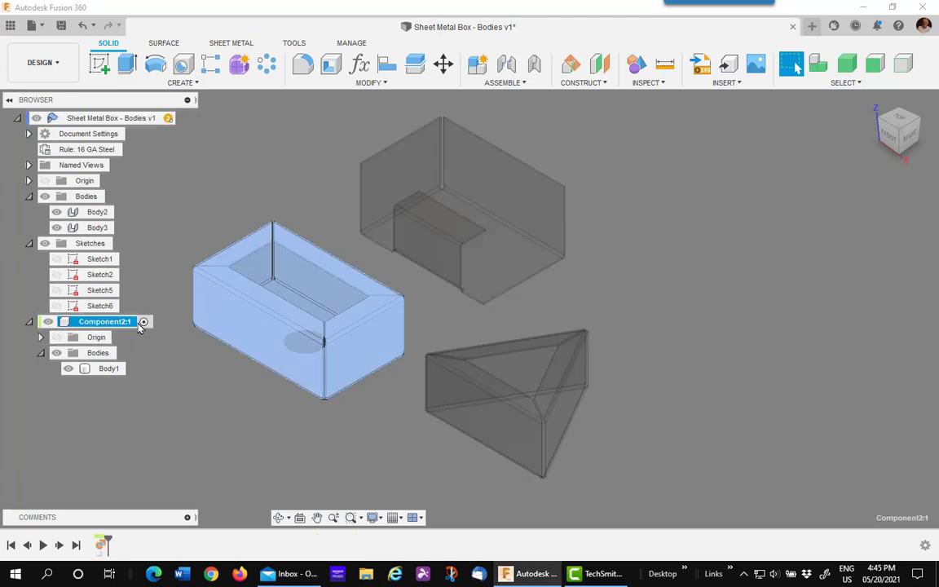
Step: Convert the rectangular box body to sheet metal from its inside bottom face, using the 16 GA Steel rule
{"action": "left_click", "coordinate": [234, 44]}
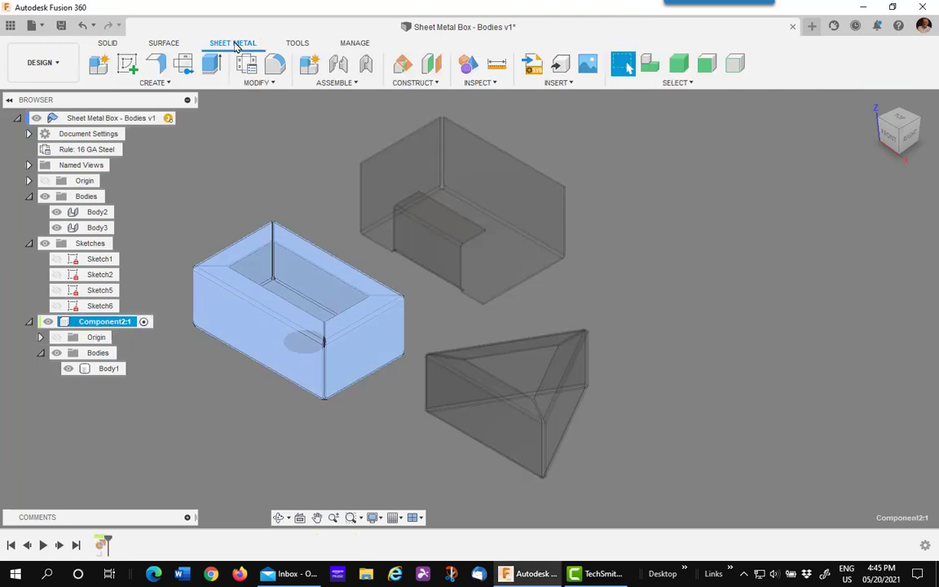
{"action": "left_click", "coordinate": [151, 82]}
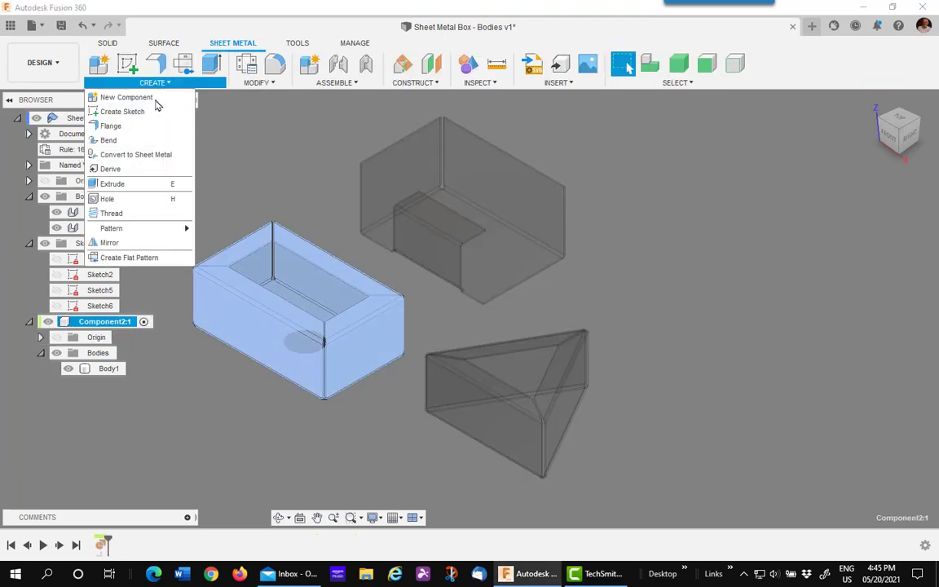
{"action": "left_click", "coordinate": [136, 157]}
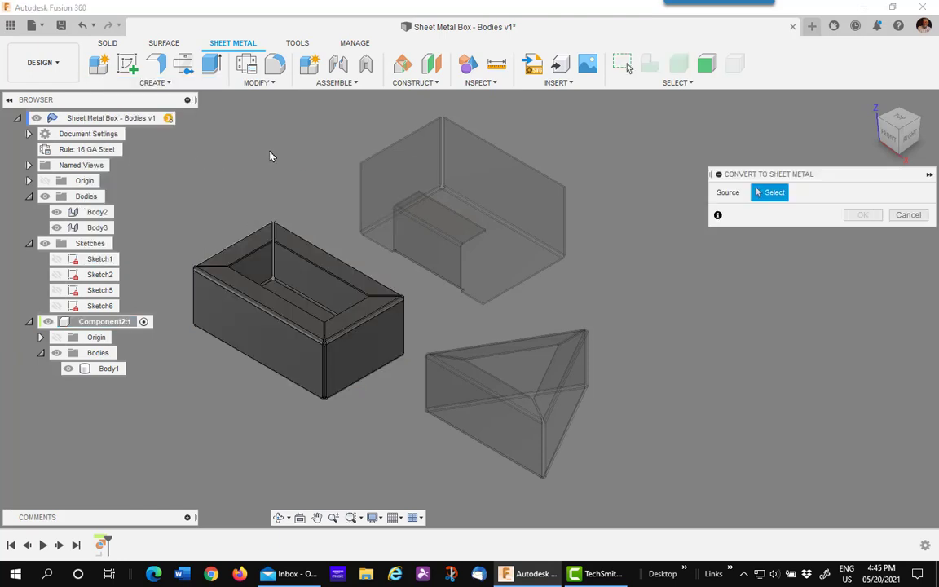
{"action": "left_click", "coordinate": [312, 309]}
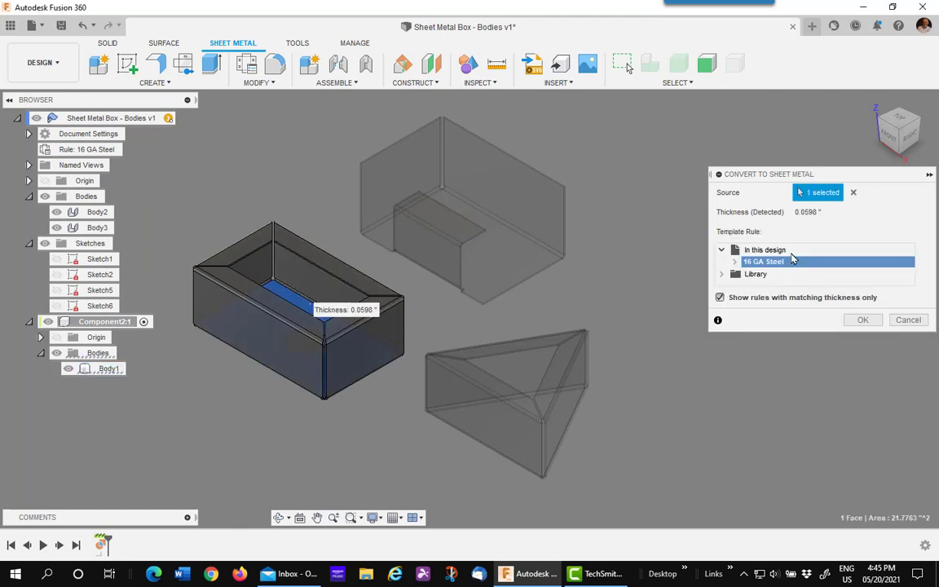
{"action": "left_click", "coordinate": [866, 320]}
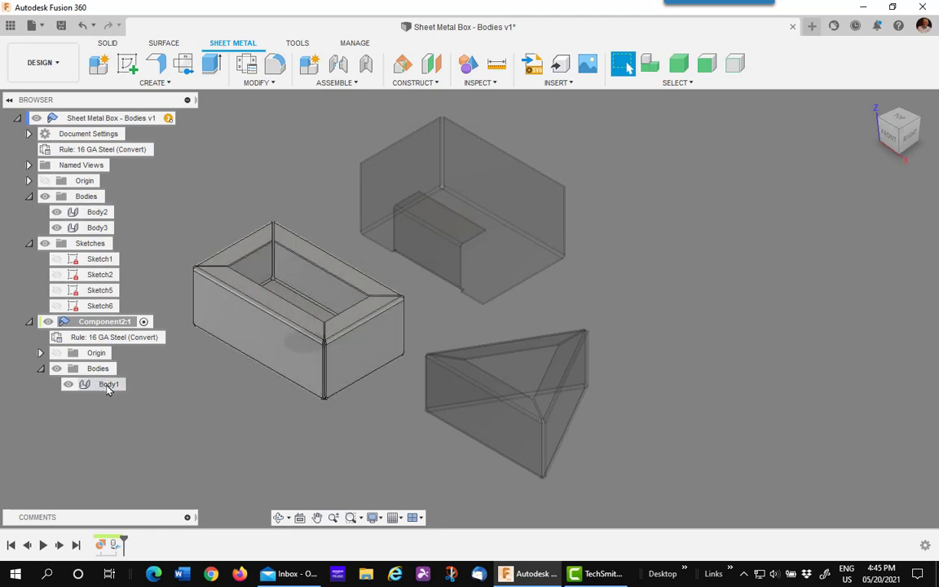
Step: Create a flat pattern of the rectangular box with its inside bottom face as the stationary face, and finish the flat pattern
{"action": "left_click", "coordinate": [183, 63]}
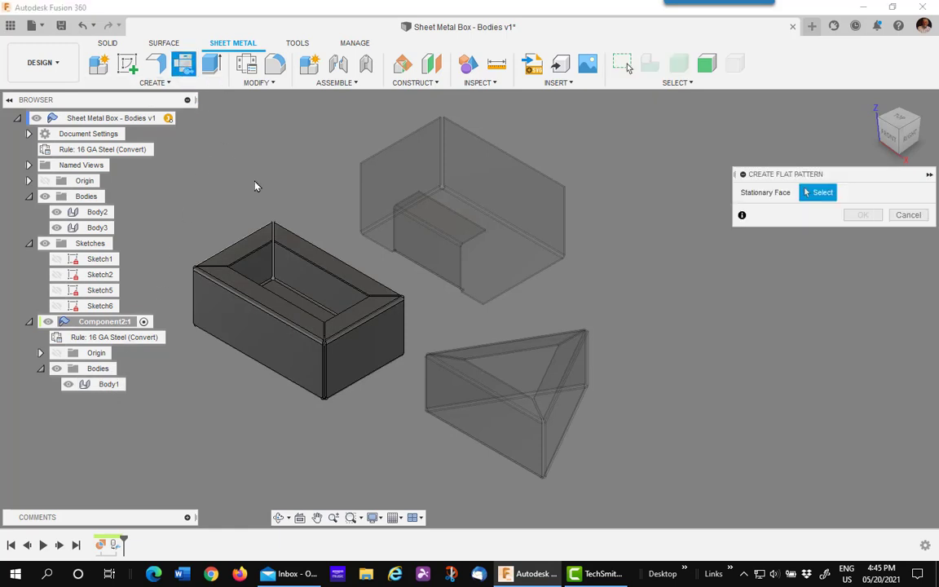
{"action": "left_click", "coordinate": [307, 312]}
{"action": "left_click", "coordinate": [863, 214]}
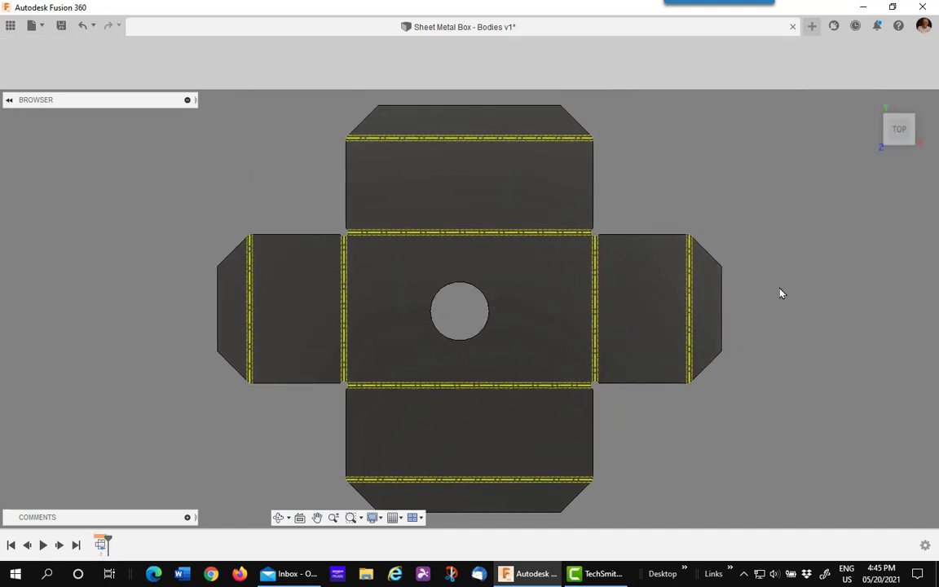
{"action": "left_click", "coordinate": [794, 74]}
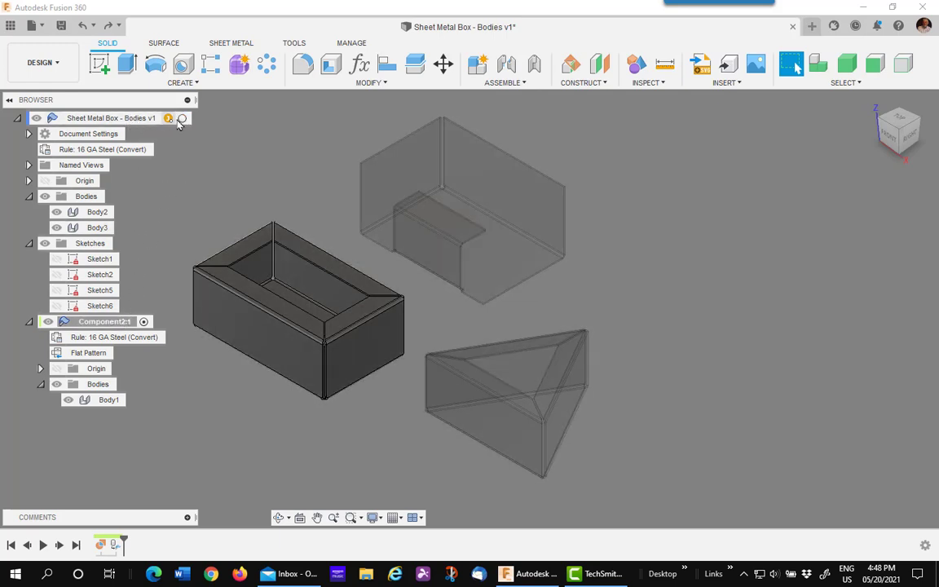
Step: Activate the top-level design and use Boundary Fill to turn the triangular box, Body2, into a new component, removing the tool body
{"action": "left_click", "coordinate": [182, 118]}
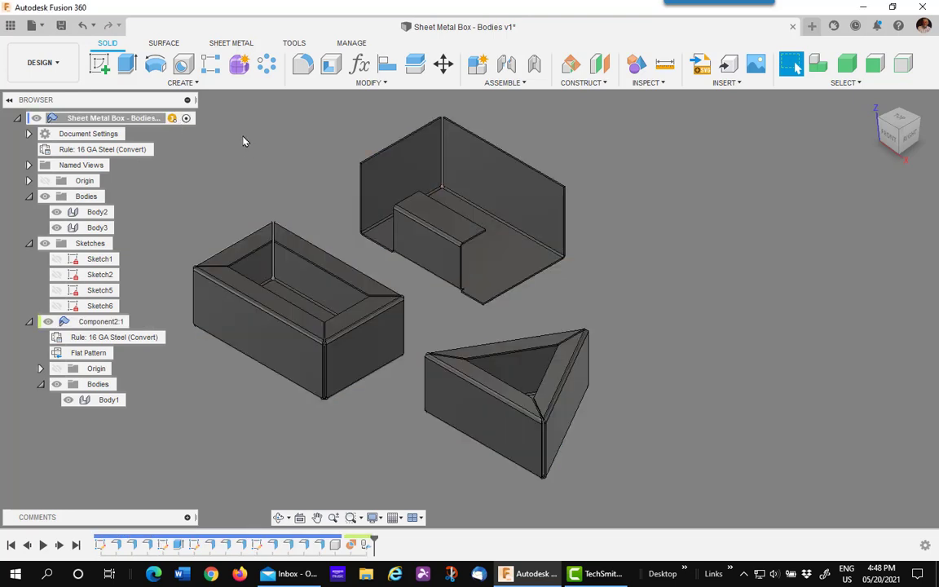
{"action": "left_click", "coordinate": [196, 84]}
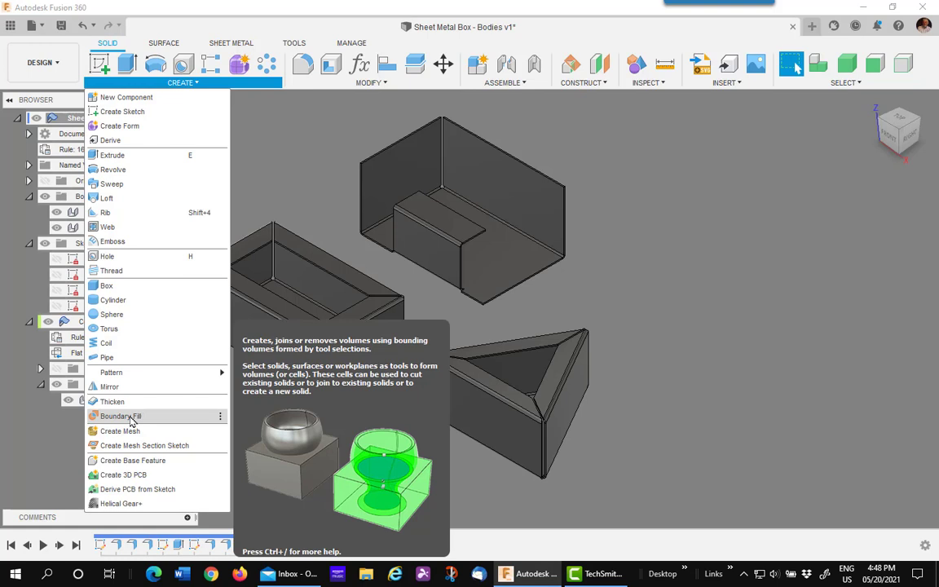
{"action": "left_click", "coordinate": [130, 417]}
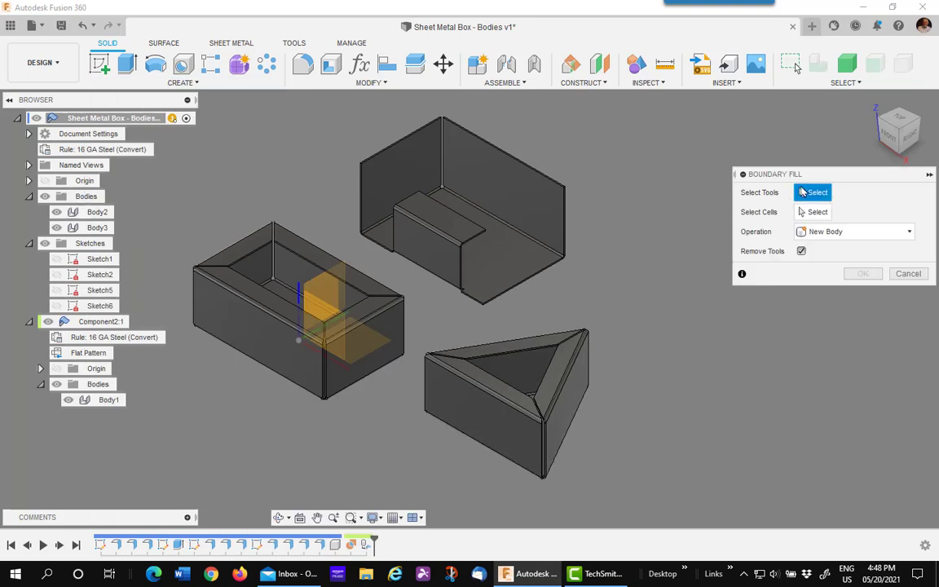
{"action": "left_click", "coordinate": [493, 350]}
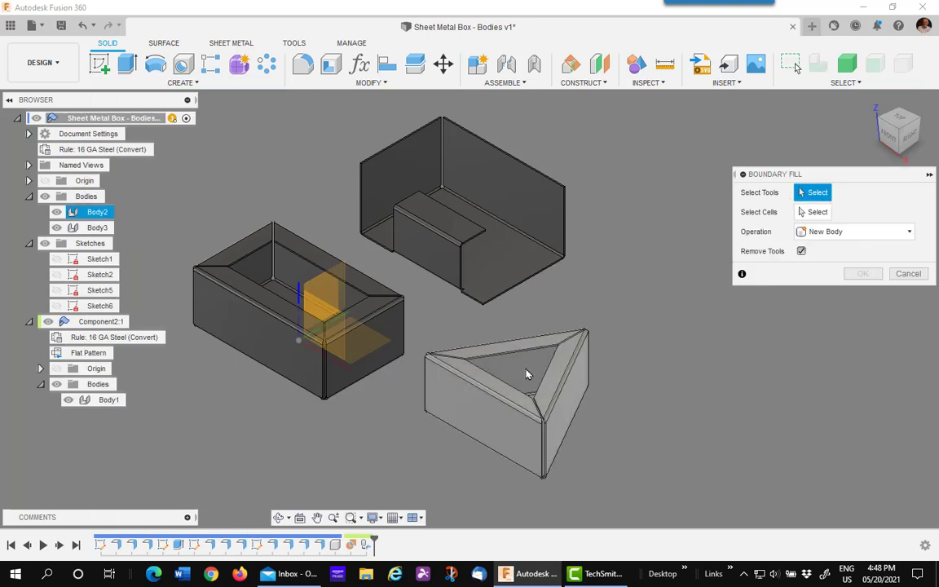
{"action": "left_click", "coordinate": [526, 375]}
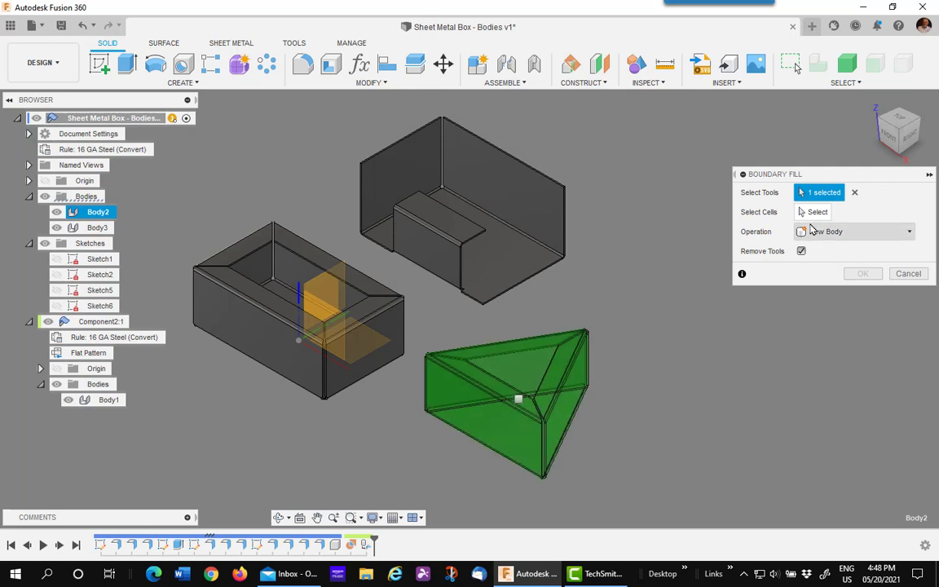
{"action": "key", "text": "Return"}
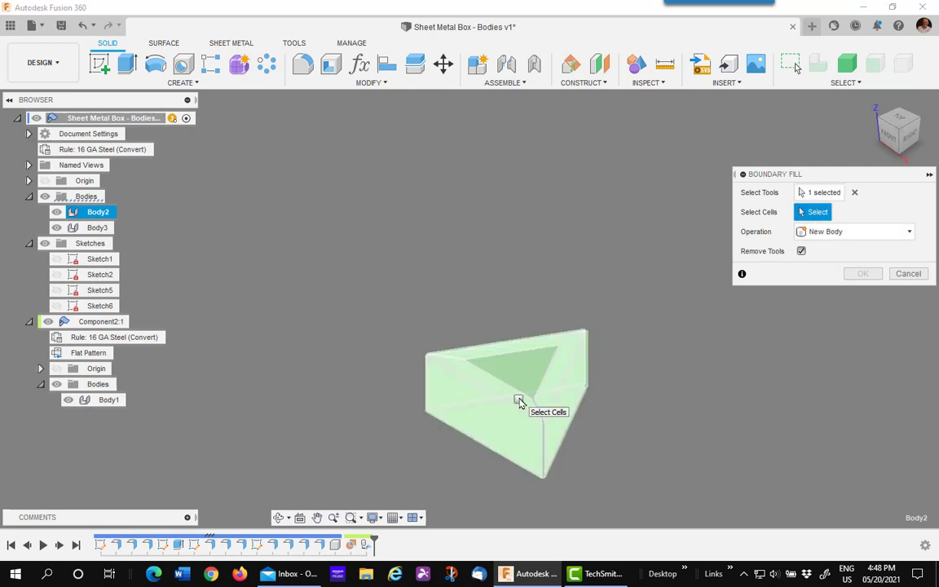
{"action": "left_click", "coordinate": [519, 401]}
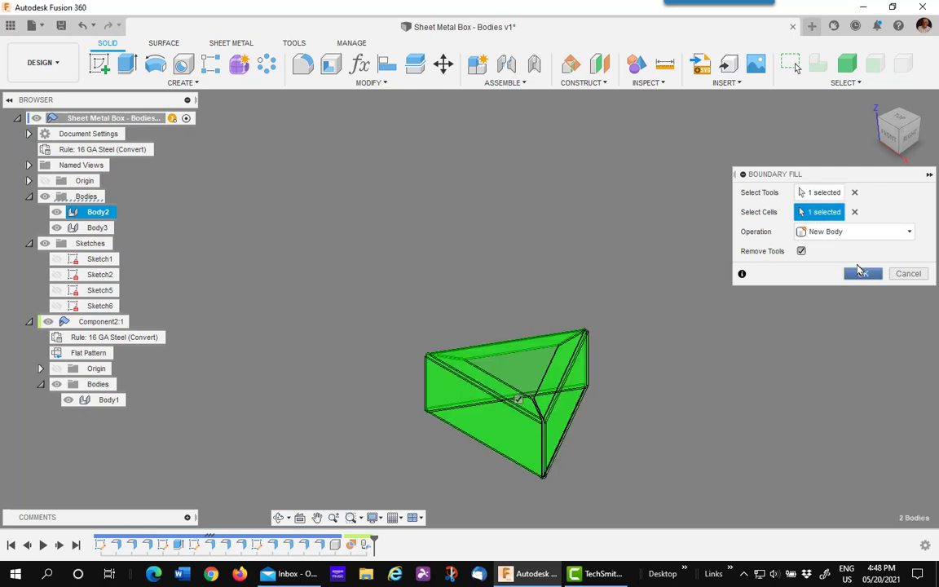
{"action": "left_click", "coordinate": [902, 231]}
{"action": "left_click", "coordinate": [840, 306]}
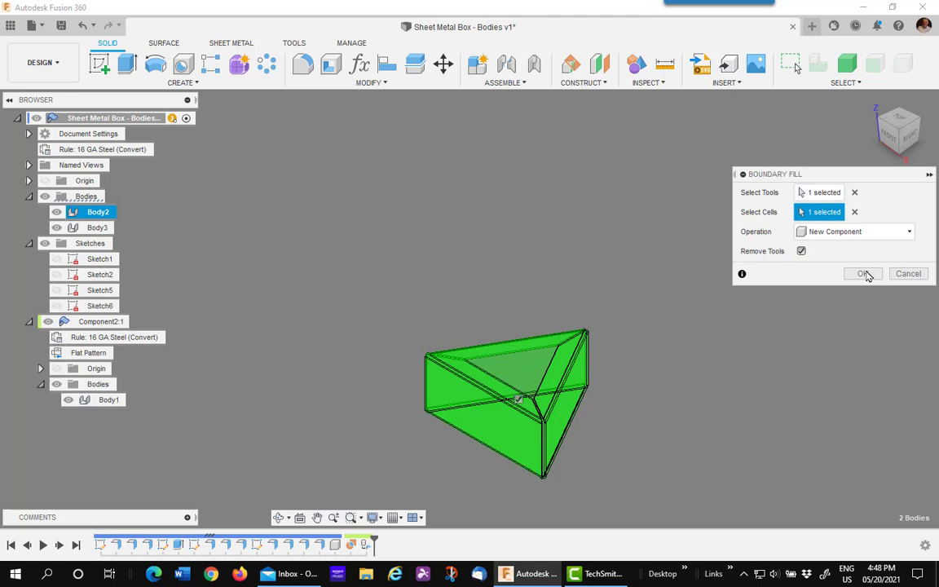
{"action": "left_click", "coordinate": [866, 277]}
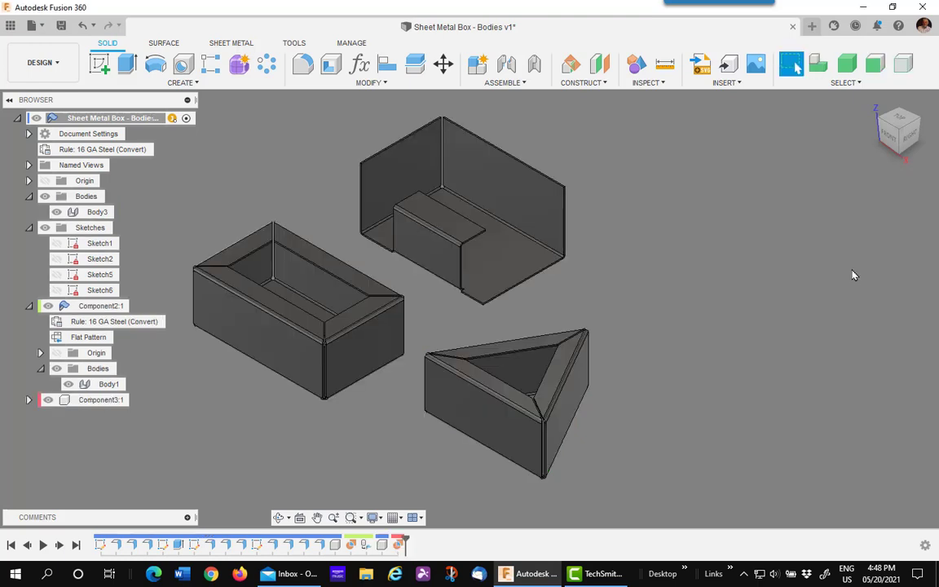
Step: Expand Component3:1 and its Bodies folder, and activate the component
{"action": "left_click", "coordinate": [29, 400]}
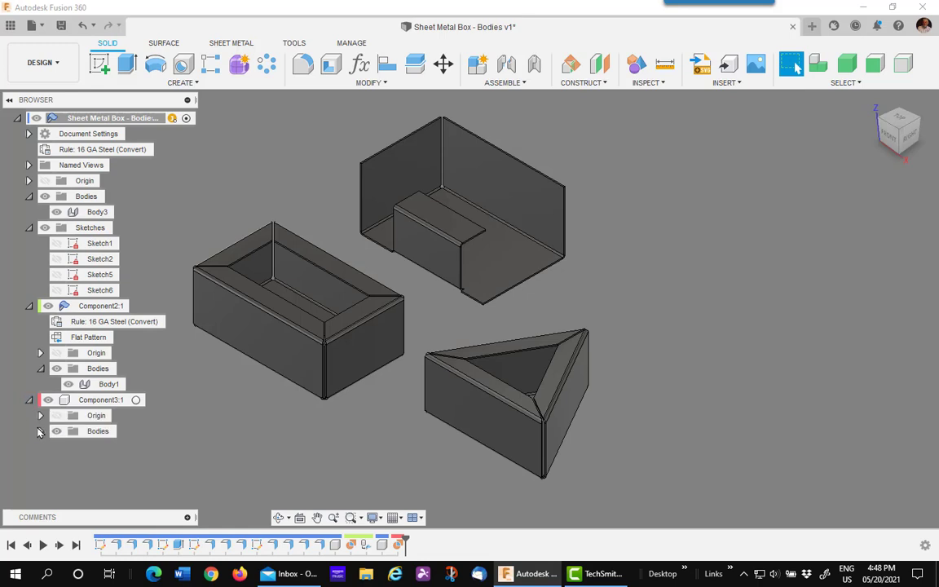
{"action": "left_click", "coordinate": [41, 431]}
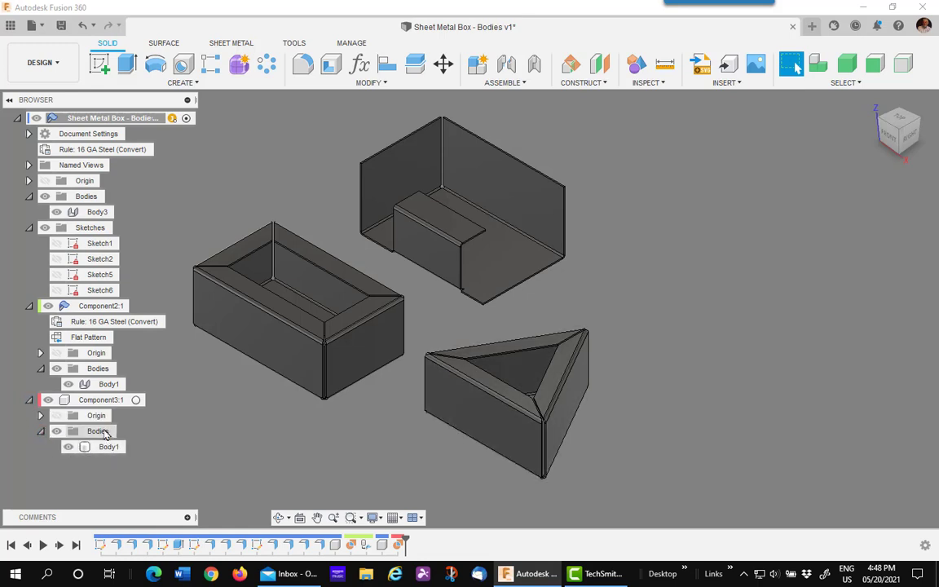
{"action": "left_click", "coordinate": [143, 399]}
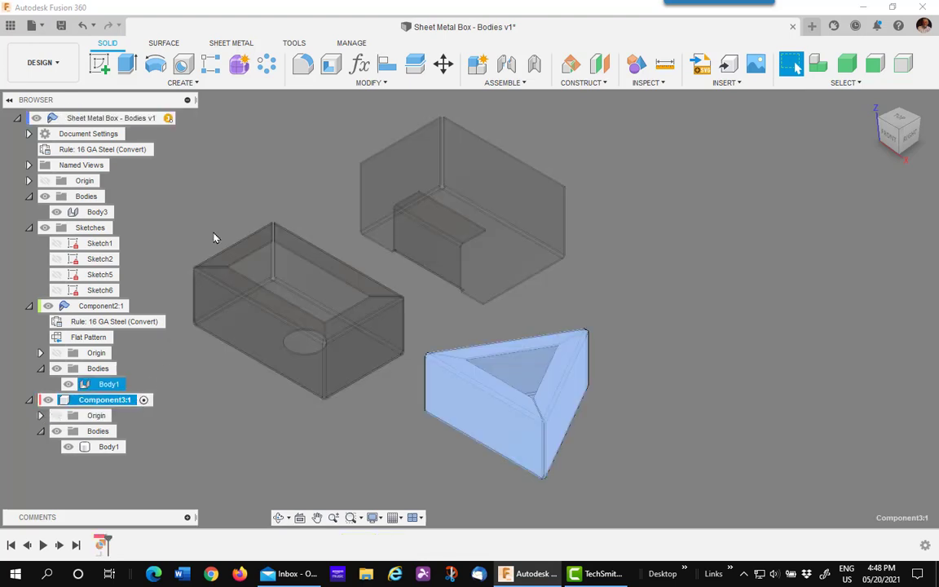
Step: Convert the triangular box body to sheet metal from the inside face of its rear wall, using the Steel - 16 GA (Default) rule
{"action": "left_click", "coordinate": [230, 43]}
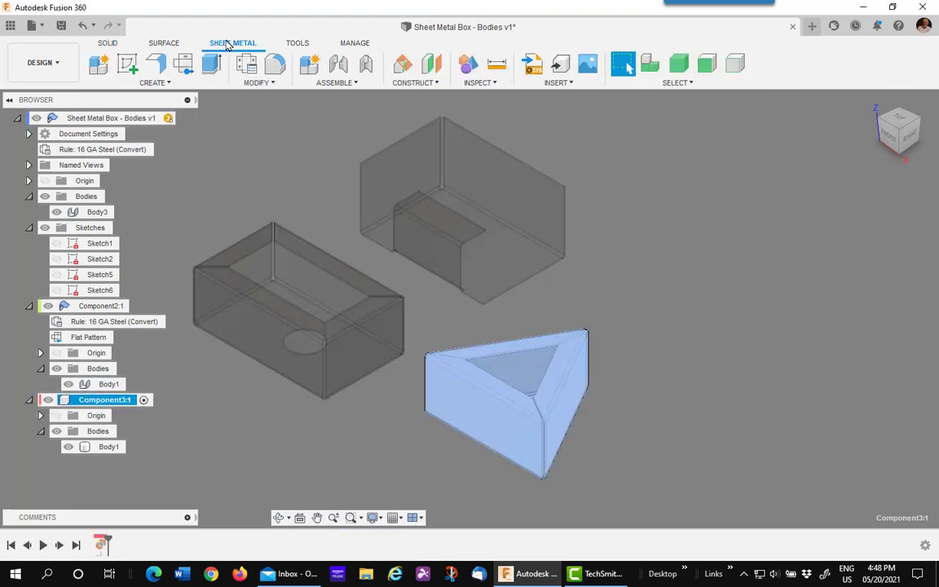
{"action": "left_click", "coordinate": [176, 84]}
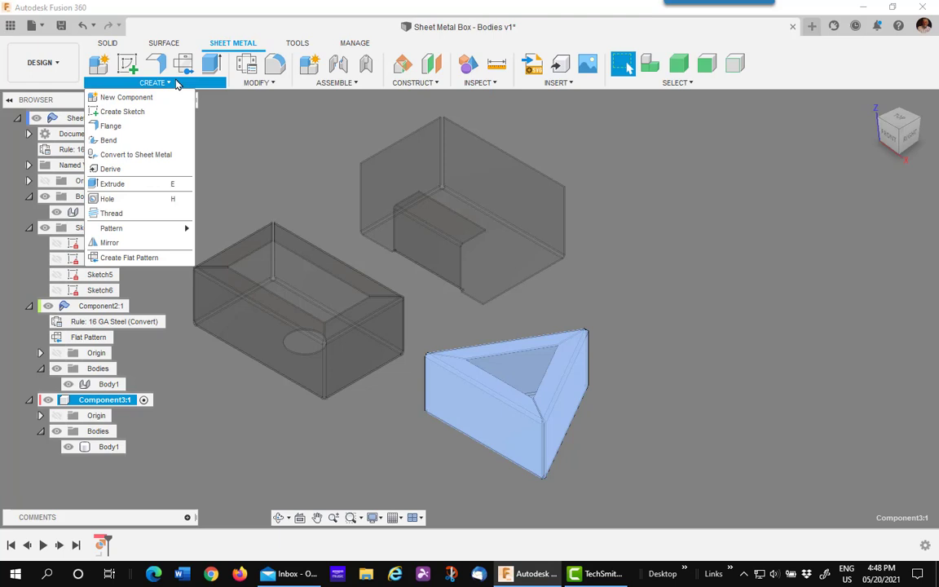
{"action": "left_click", "coordinate": [151, 157]}
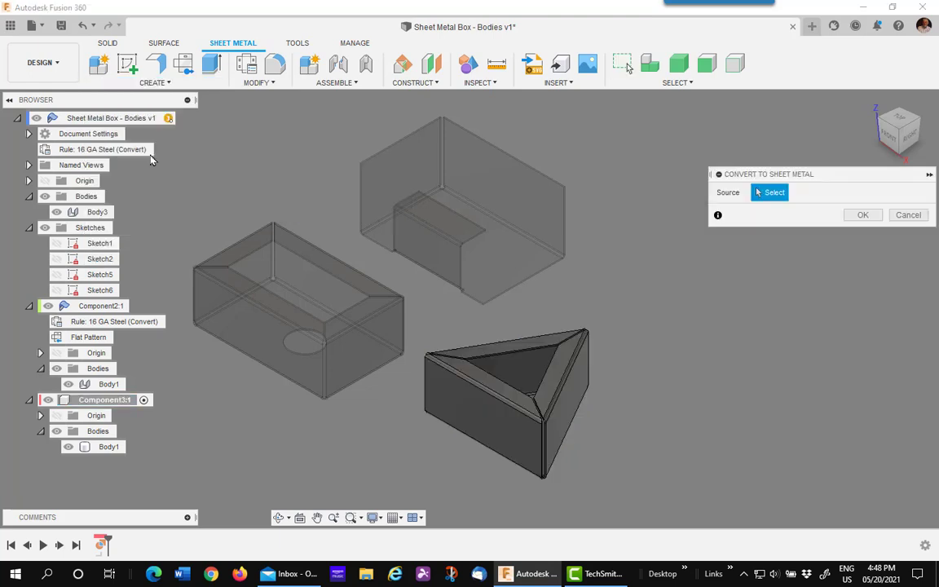
{"action": "left_click", "coordinate": [530, 387]}
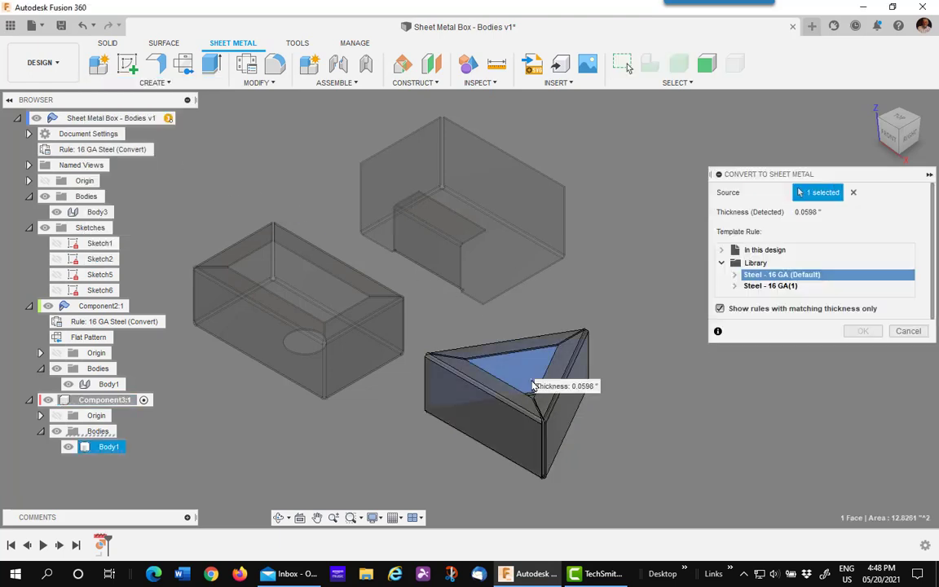
{"action": "left_click", "coordinate": [862, 332]}
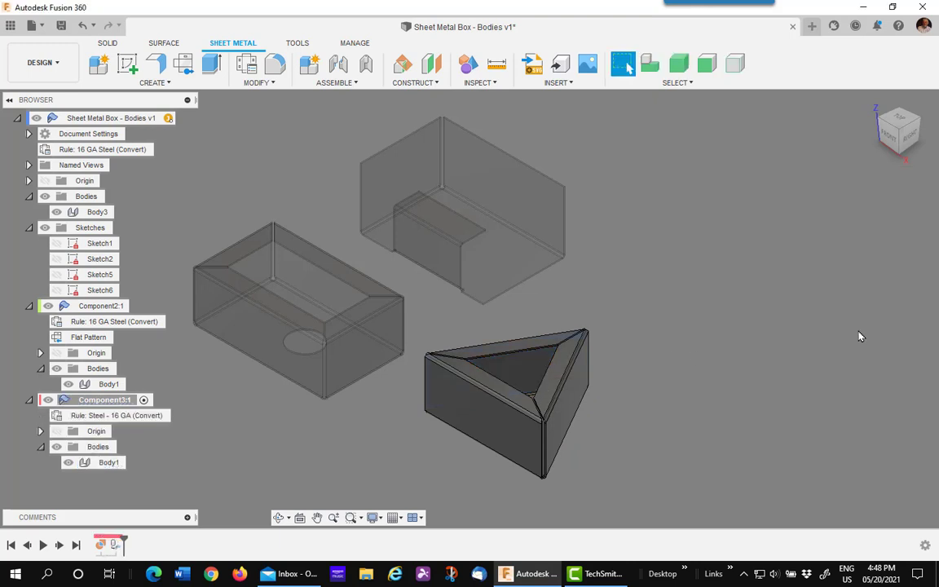
{"action": "left_click", "coordinate": [106, 400]}
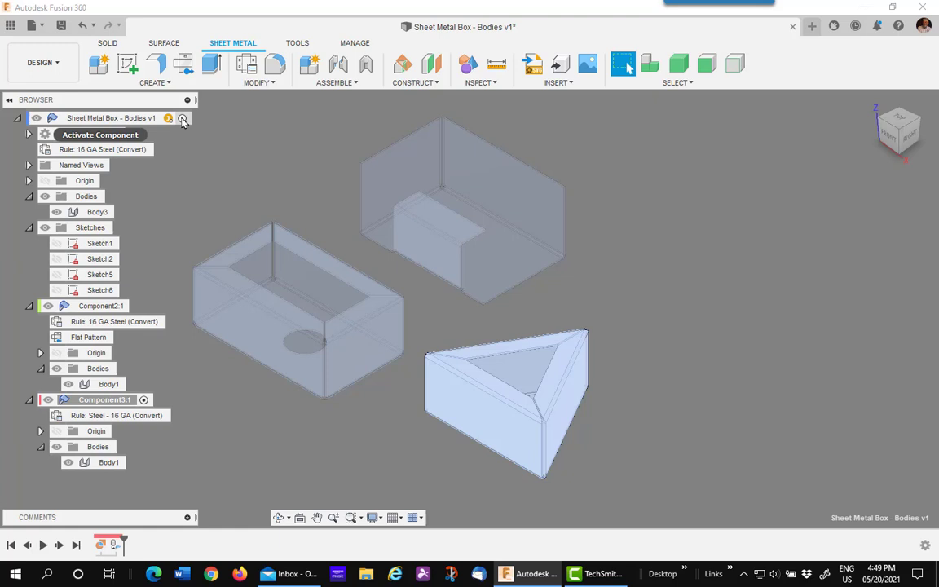
{"action": "left_click", "coordinate": [183, 119]}
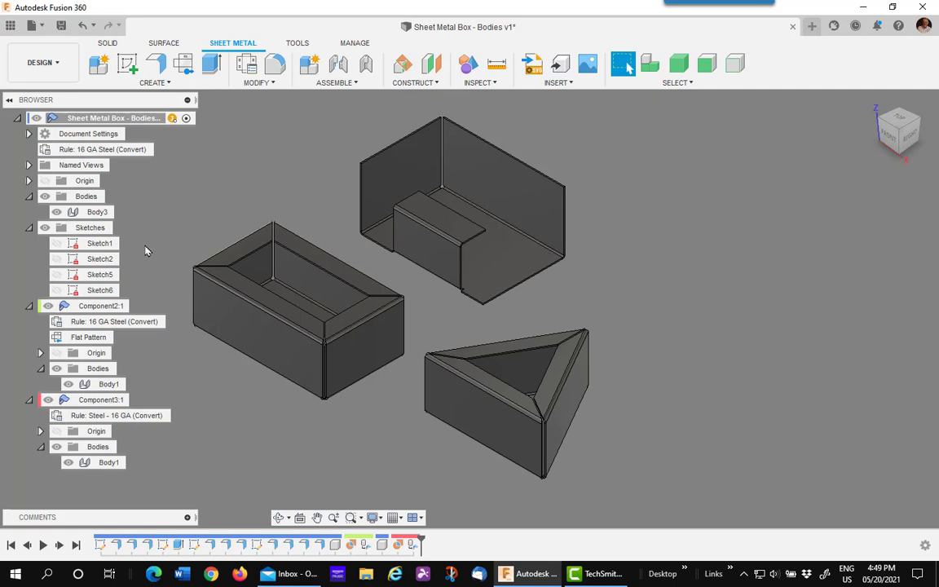
{"action": "left_click", "coordinate": [122, 400]}
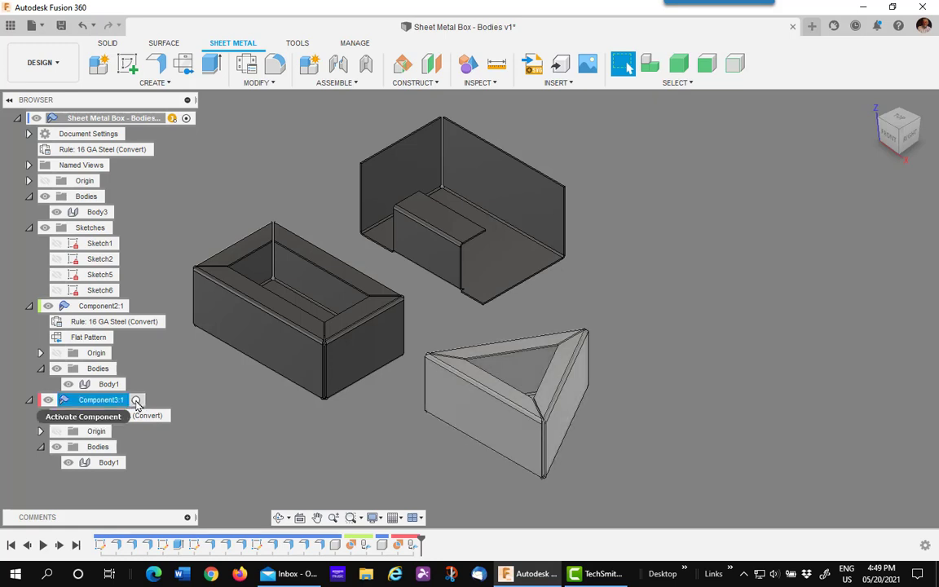
{"action": "left_click", "coordinate": [136, 401]}
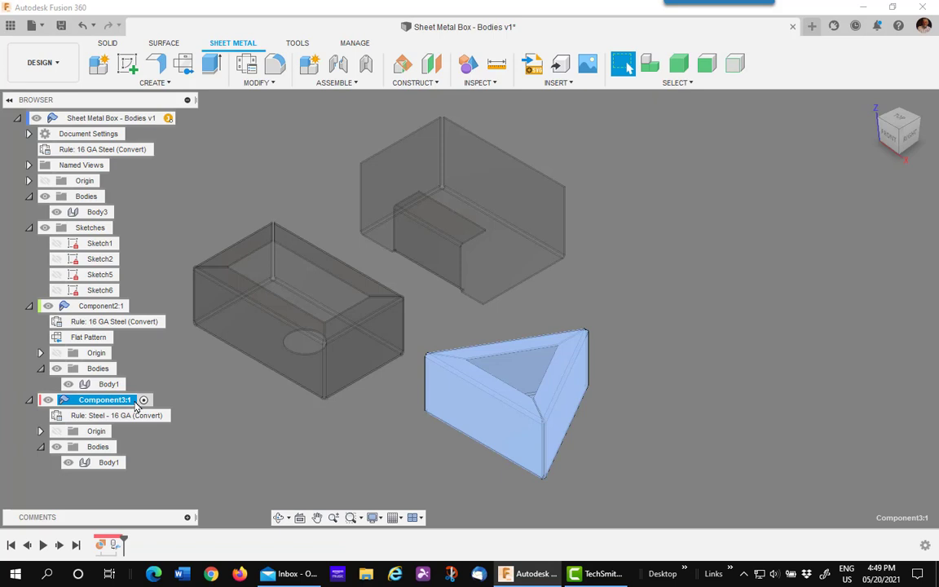
Step: Create a flat pattern of the triangular box with its inside bottom face as the stationary face, and finish the flat pattern
{"action": "left_click", "coordinate": [185, 65]}
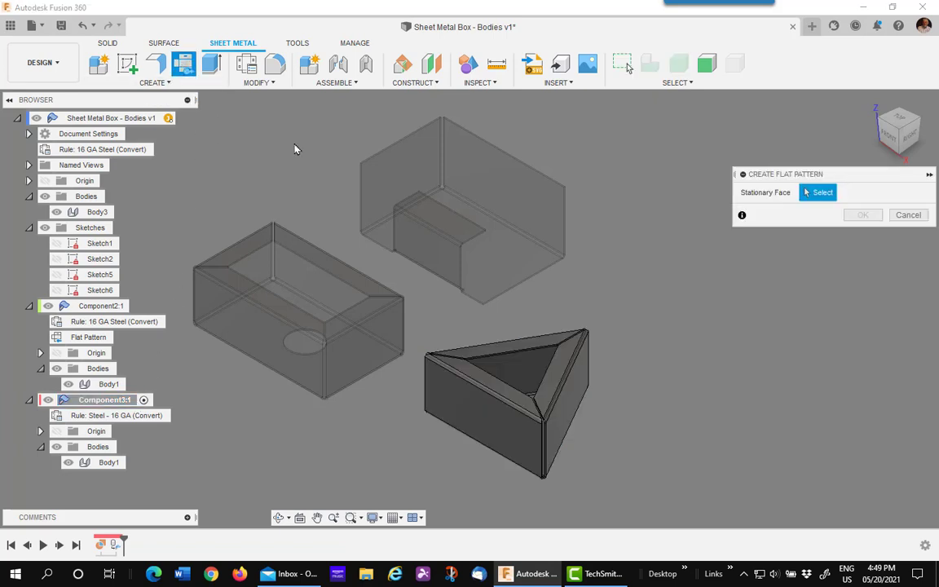
{"action": "left_click", "coordinate": [532, 400]}
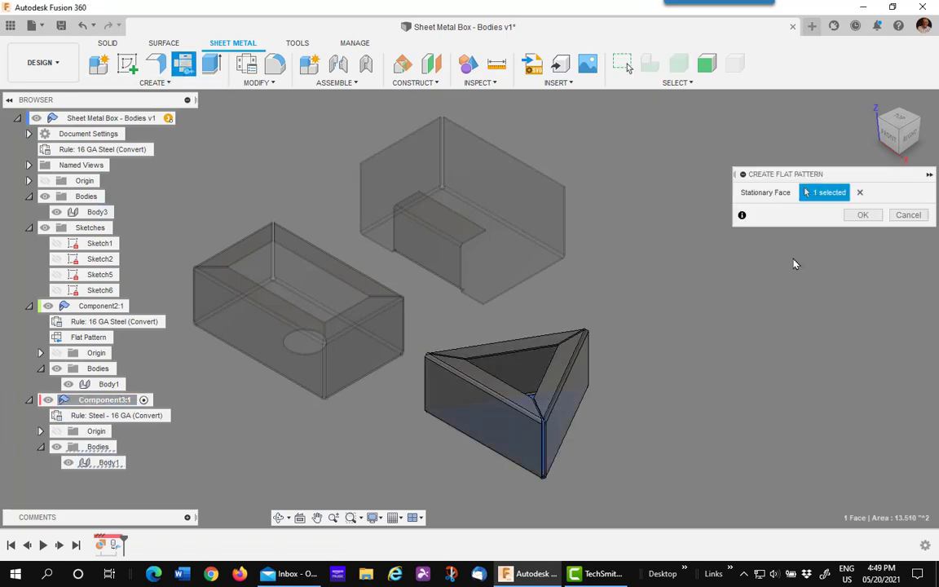
{"action": "left_click", "coordinate": [862, 214]}
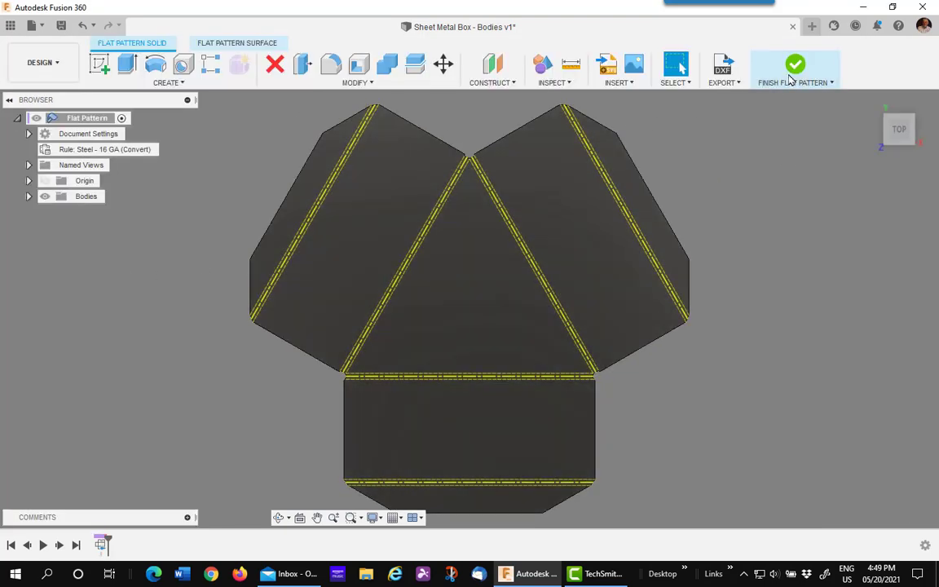
{"action": "left_click", "coordinate": [793, 72]}
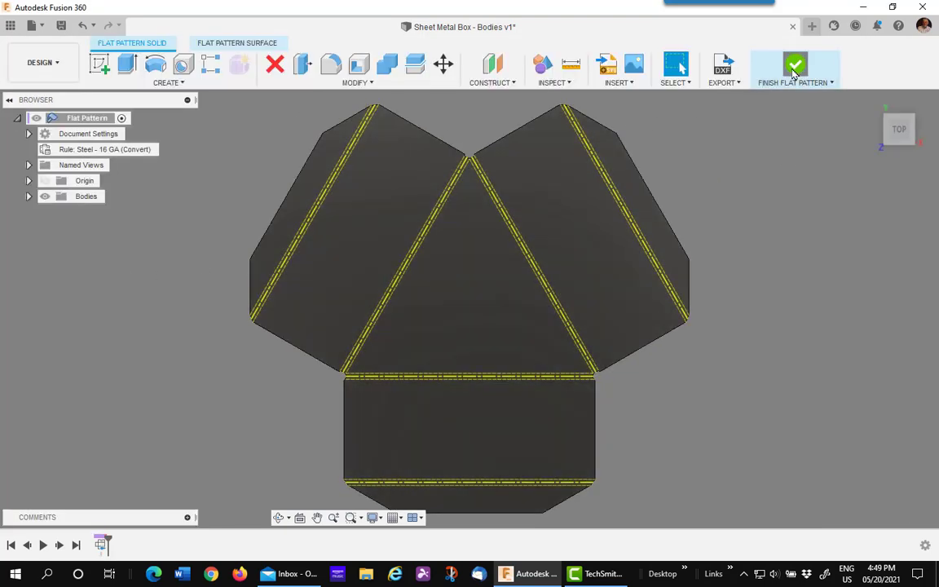